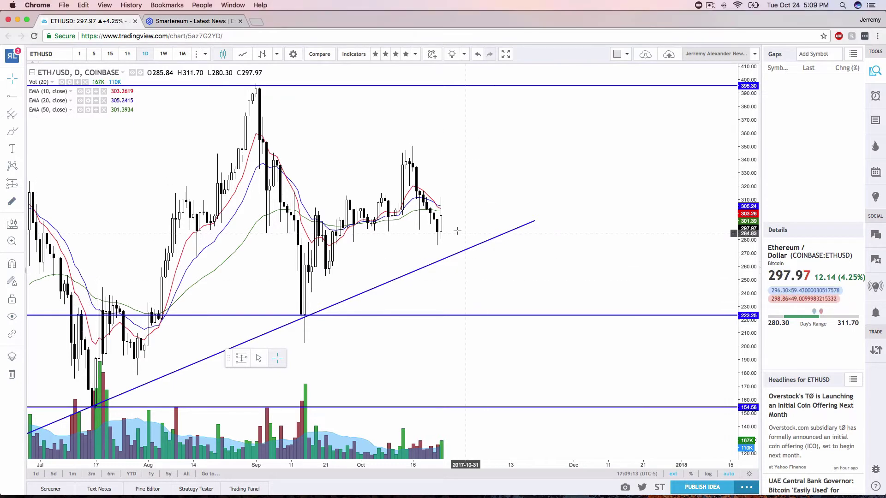
- Brush a pink drop from the trend line to support and a low-level stroke, then delete the horizontal one
click(9, 134)
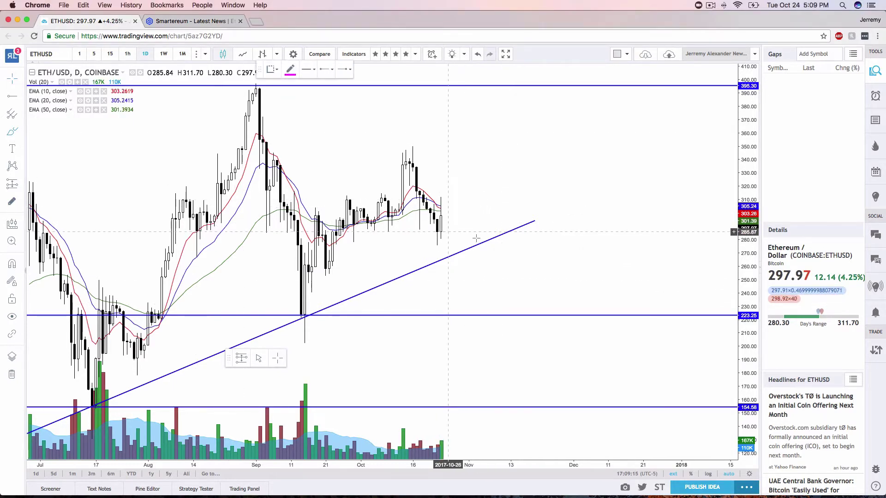
drag(452, 235, 443, 429)
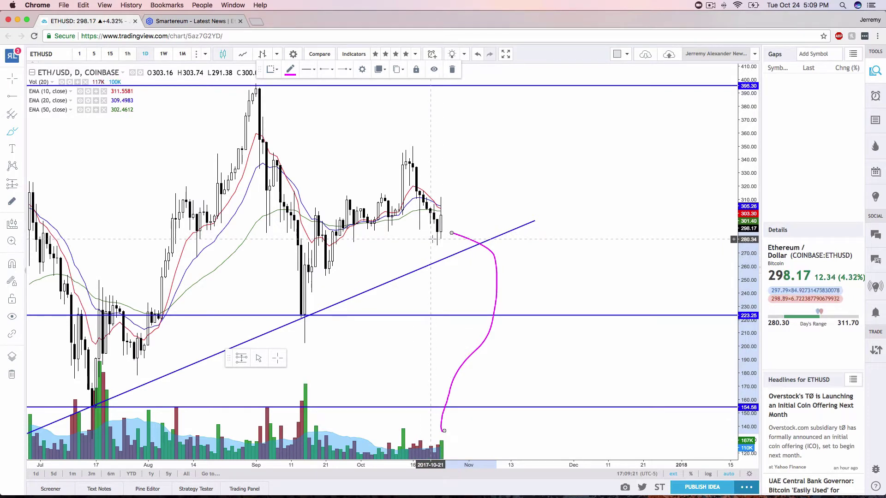
drag(304, 242, 460, 242)
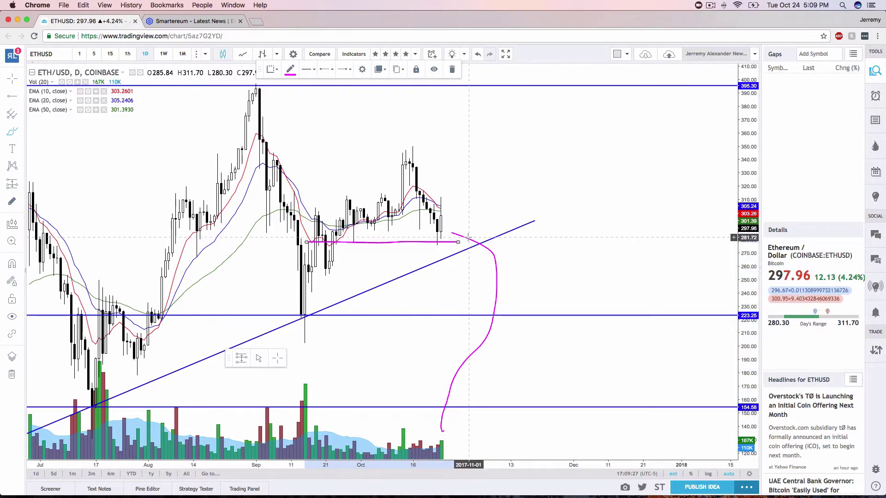
click(452, 69)
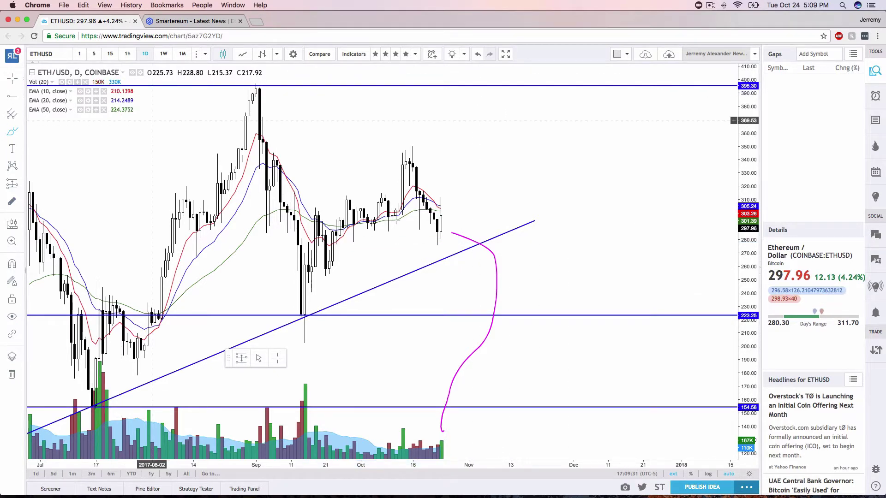
- Delete the pink curve, switch ETH/USD to 1W candles, and stretch the price axis
click(453, 236)
key(Delete)
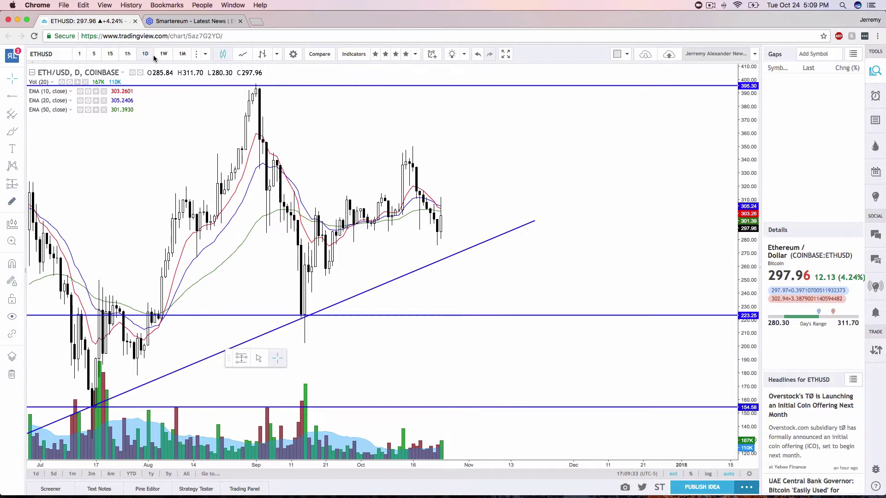
click(164, 54)
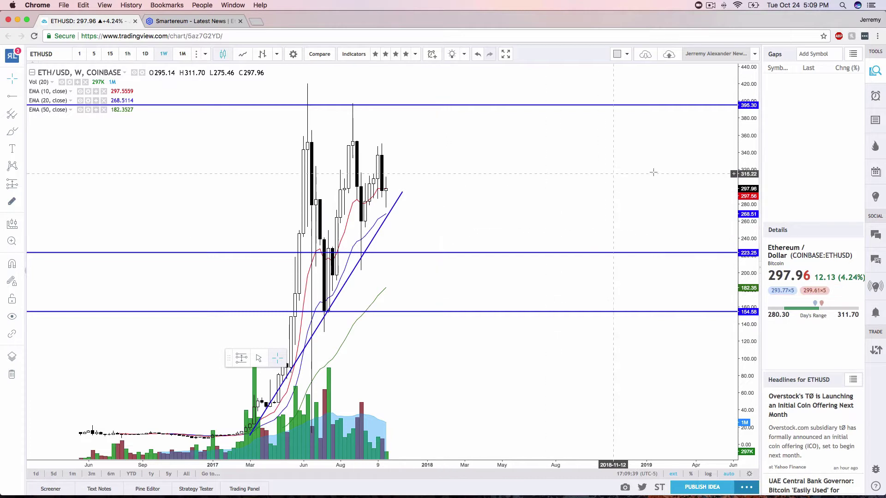
mouse_move(746, 170)
mouse_down()
mouse_move(745, 277)
mouse_move(716, 285)
mouse_up()
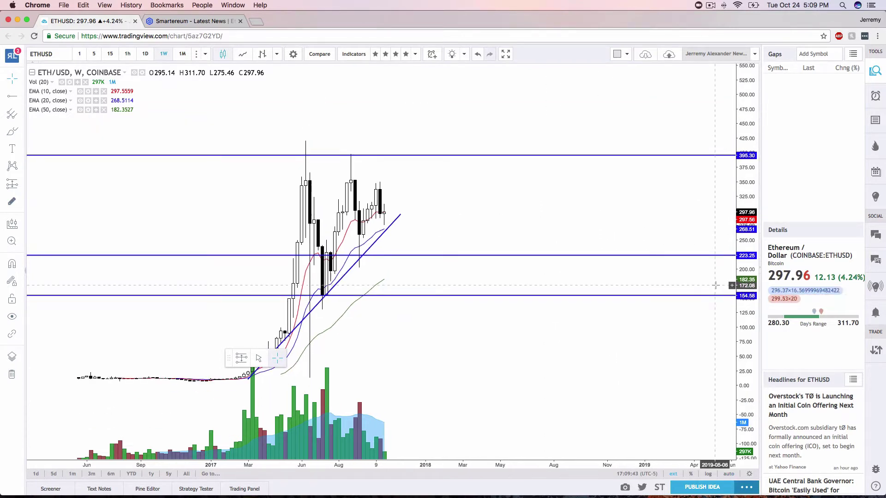
click(12, 132)
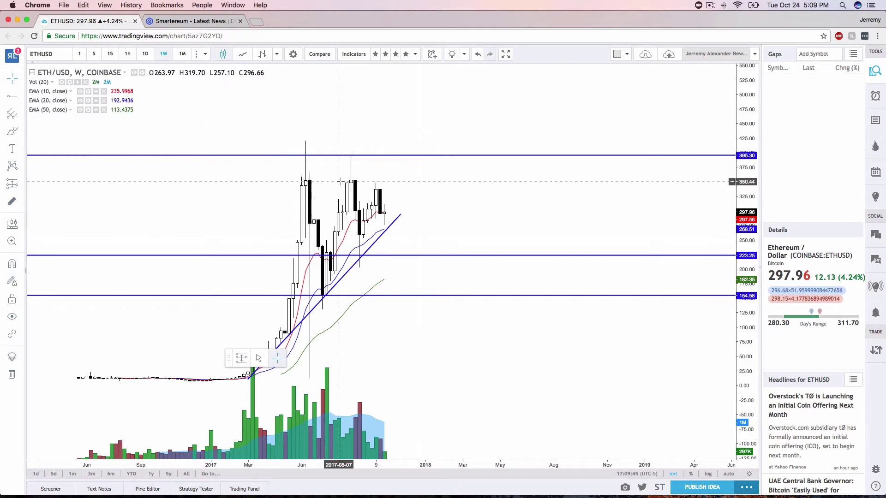
- Sketch a magenta rise, plunge below support to about 80 and rebound, then delete it
drag(388, 213, 409, 199)
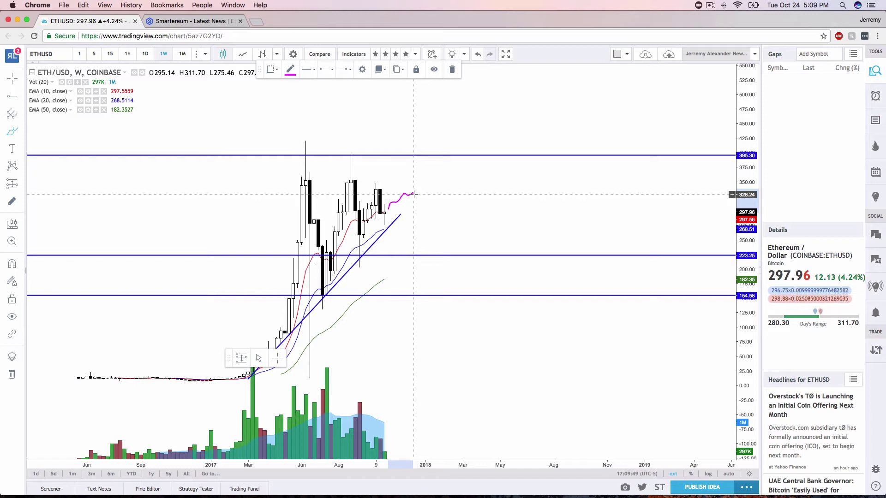
drag(420, 212, 445, 296)
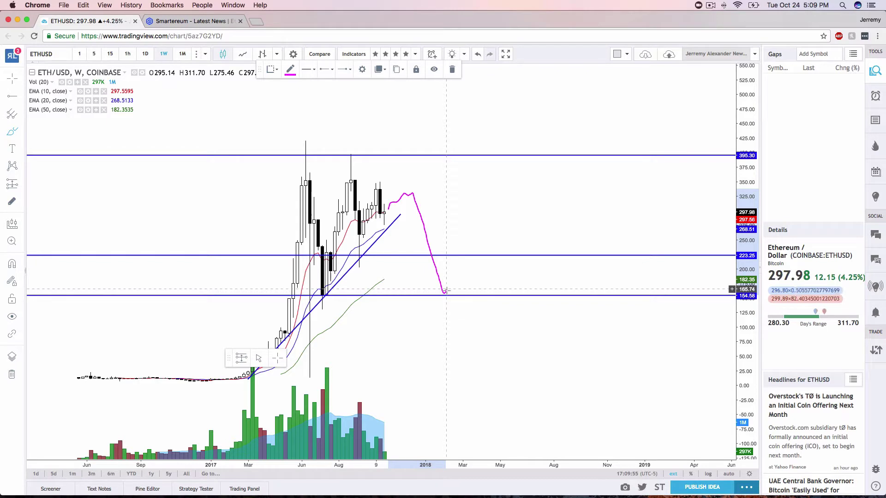
drag(444, 291, 456, 338)
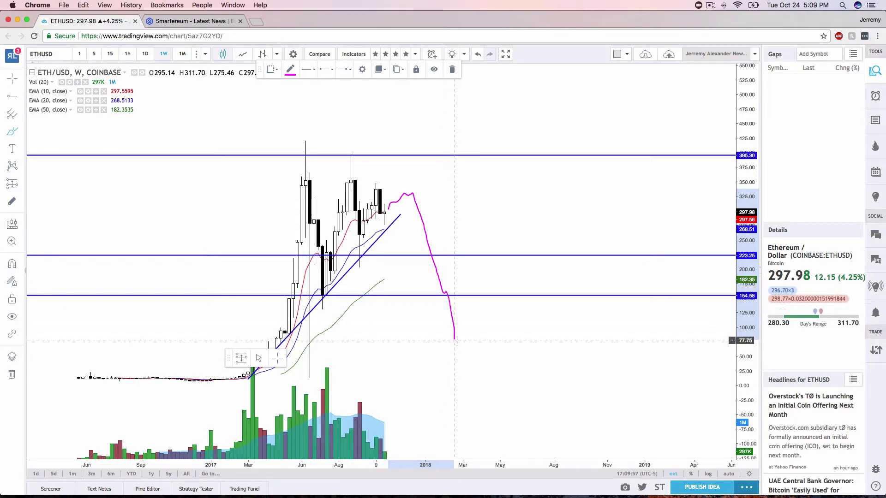
mouse_move(456, 338)
mouse_down()
mouse_move(524, 323)
mouse_move(594, 189)
mouse_up()
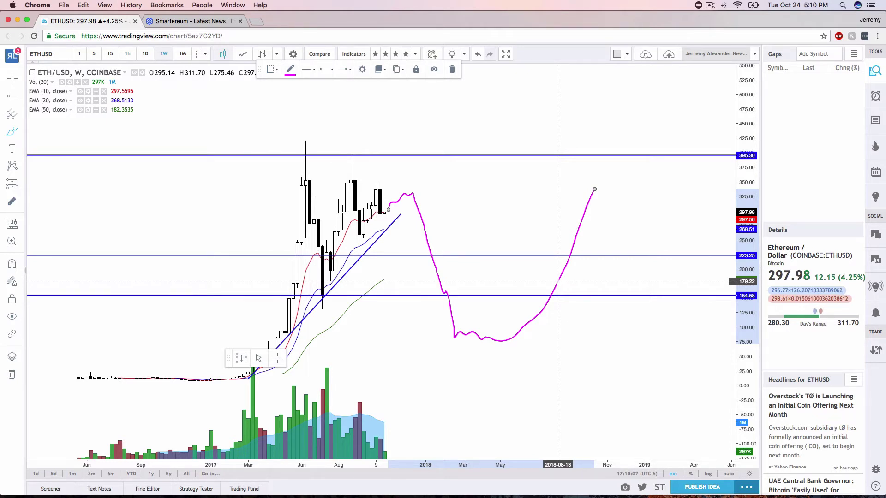
key(Delete)
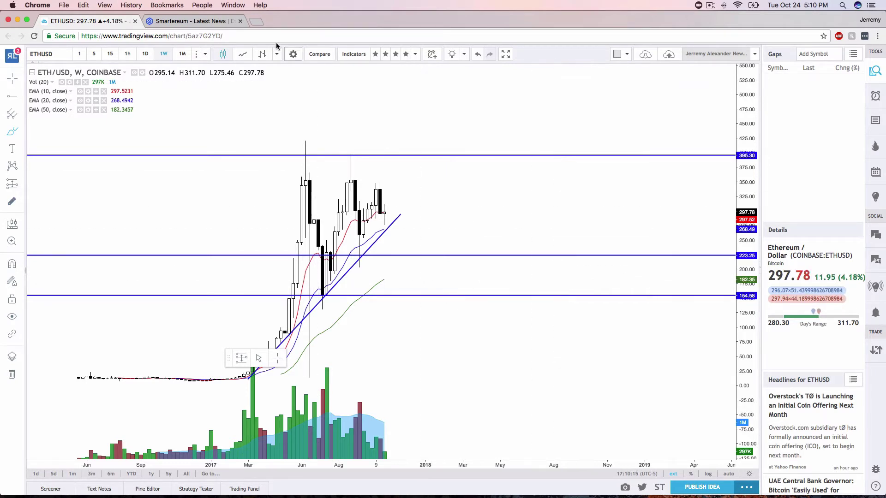
- Switch to the Smartereum homepage tab to browse its Ethereum news sections
click(185, 21)
scroll(97, 329, down, 2)
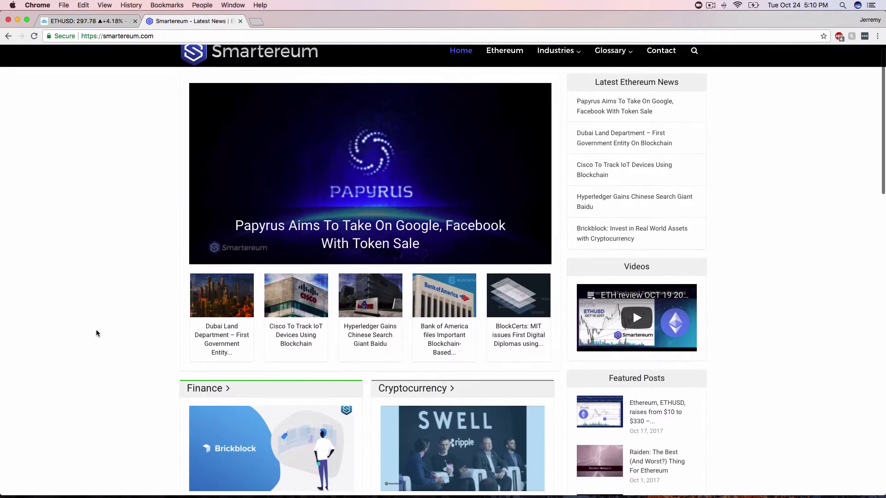
scroll(96, 329, down, 4)
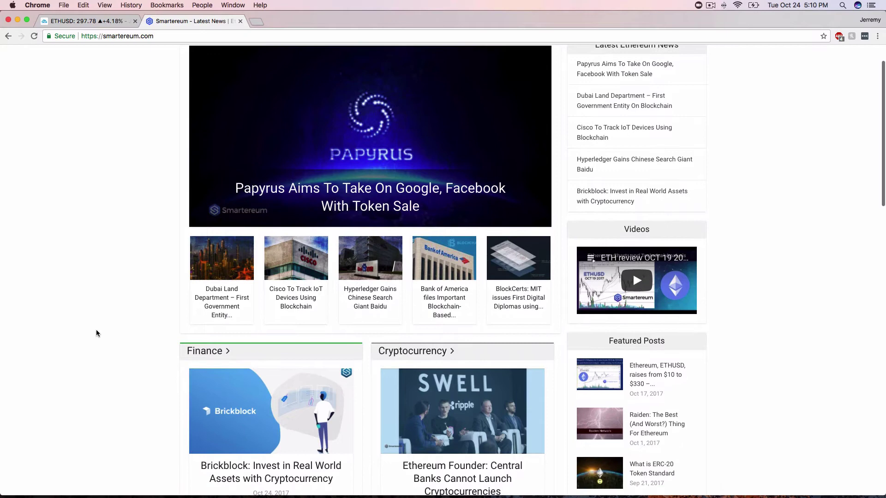
scroll(96, 330, down, 3)
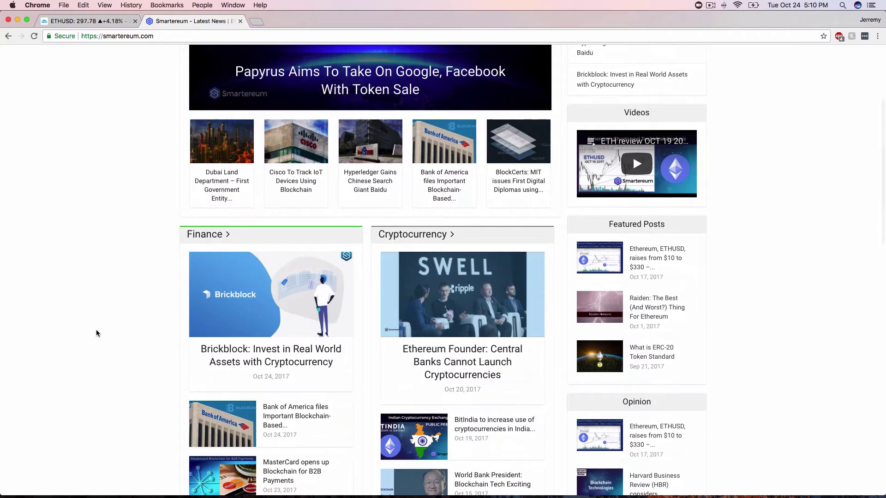
scroll(96, 330, down, 2)
scroll(96, 329, down, 5)
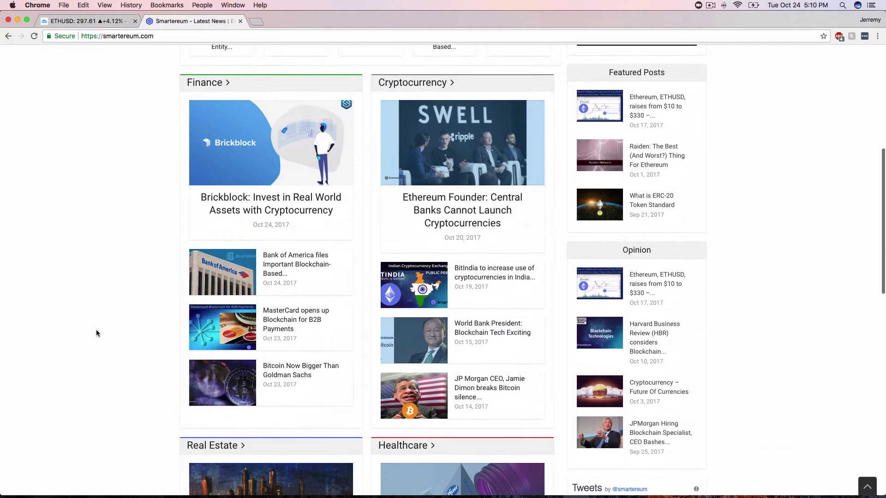
scroll(96, 330, down, 5)
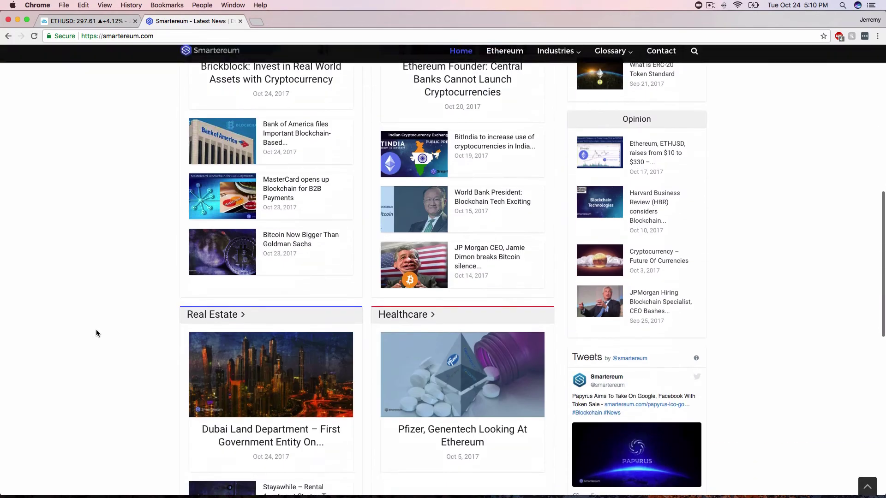
- Return to the ETH/USD tab, try 1D and 1h, settle on 1D, and compress the price axis
click(91, 22)
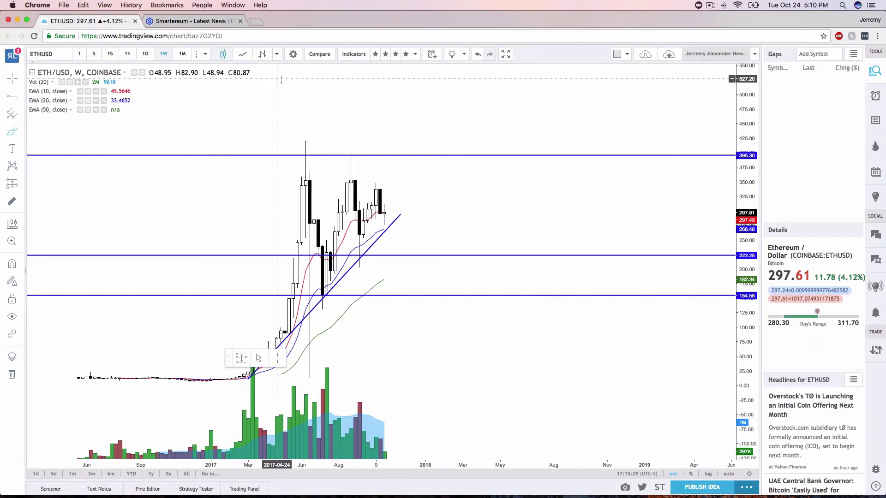
click(146, 54)
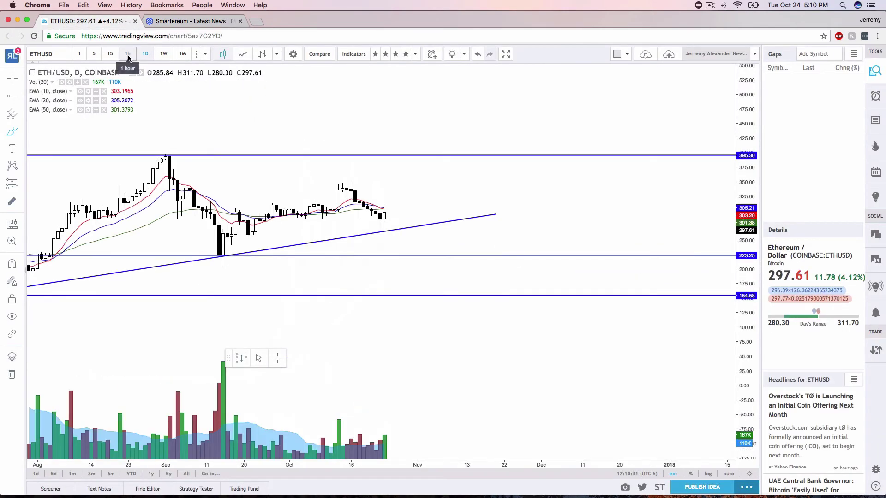
click(128, 55)
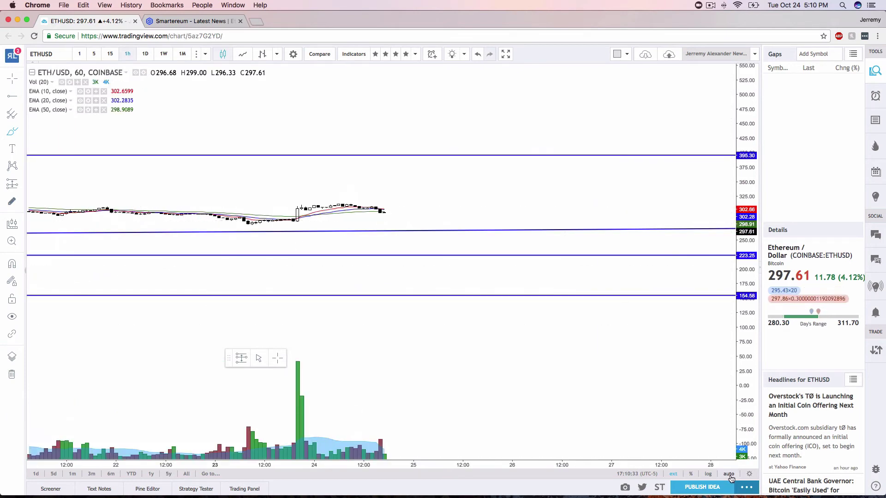
scroll(641, 414, down, 5)
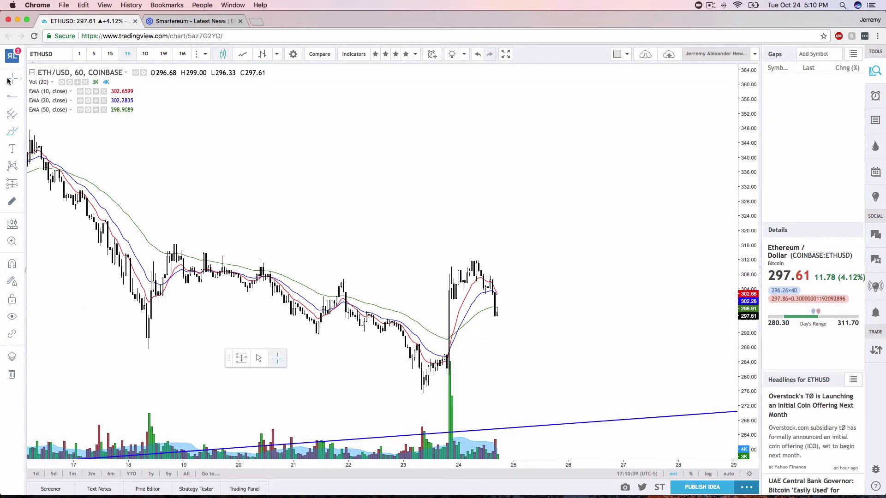
scroll(194, 118, down, 3)
click(145, 54)
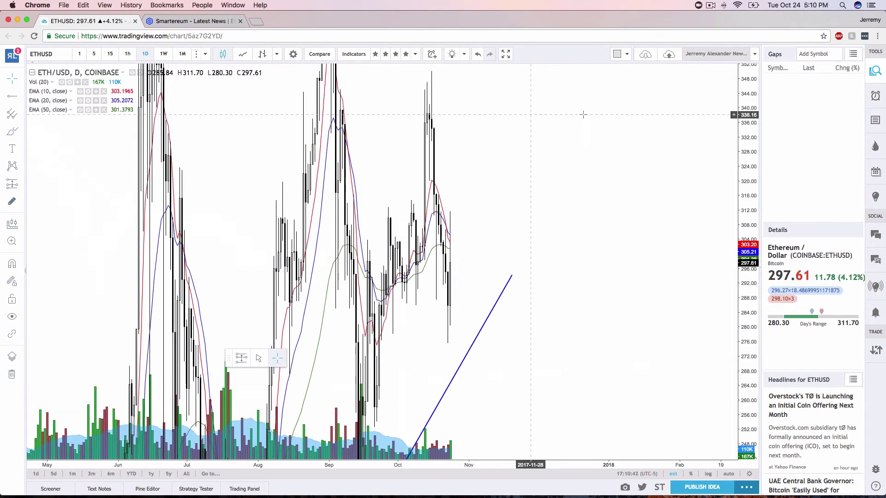
drag(751, 182, 751, 229)
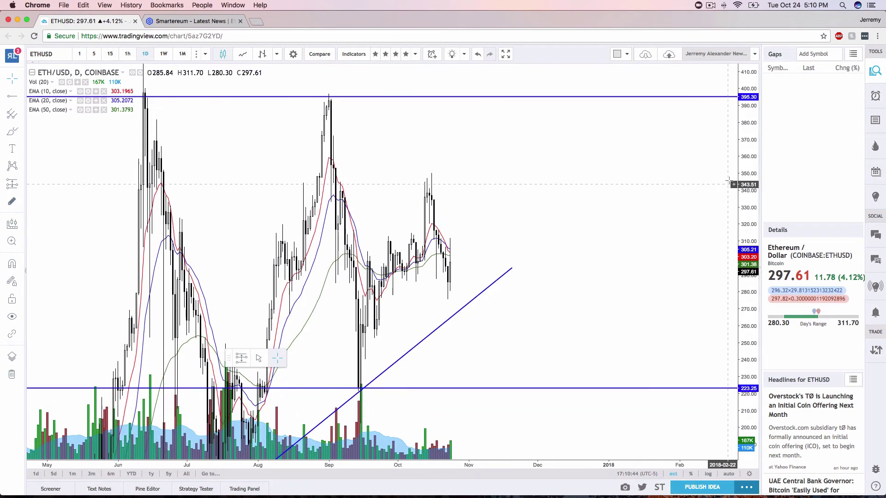
scroll(616, 313, down, 2)
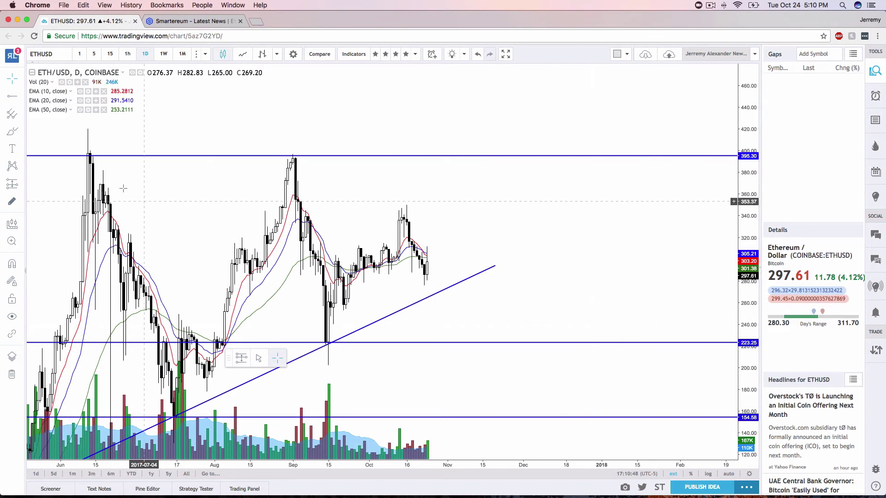
- Brush a rise into the latest candles, a sharp drop below the trend line, and a wavy rally
click(12, 132)
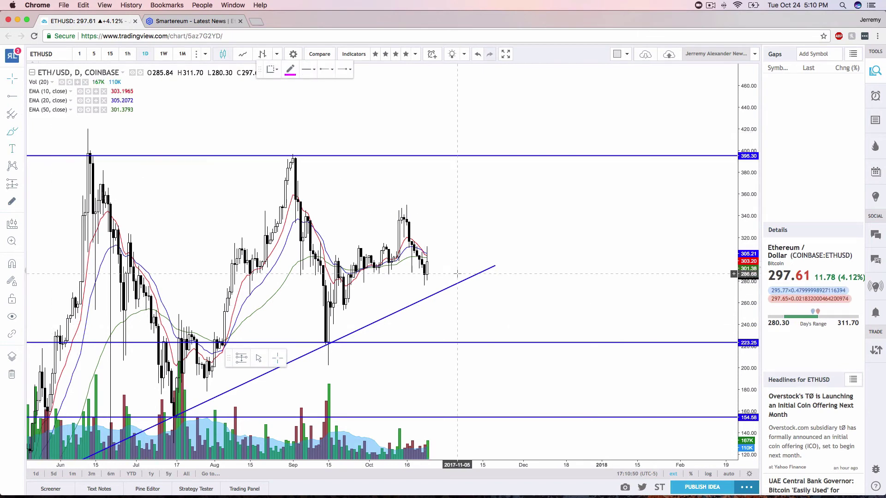
mouse_move(329, 370)
mouse_down()
mouse_move(401, 267)
mouse_move(396, 379)
mouse_move(412, 277)
mouse_move(437, 267)
mouse_up()
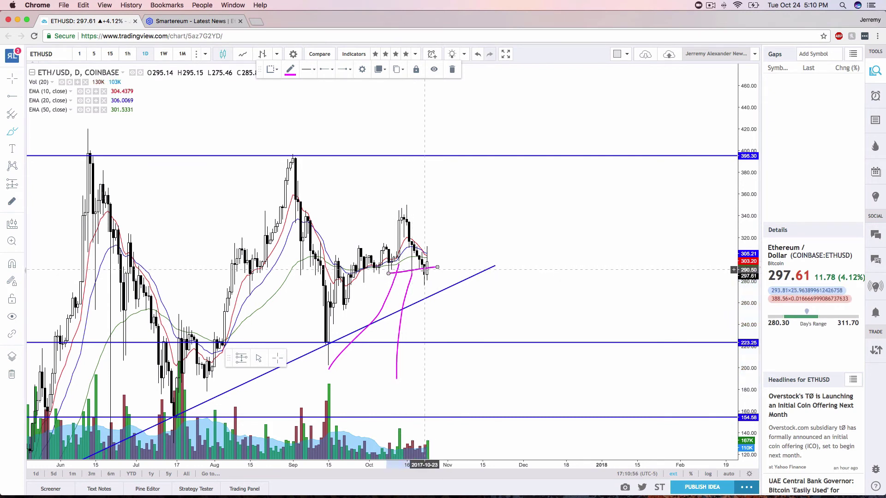
drag(447, 317, 429, 435)
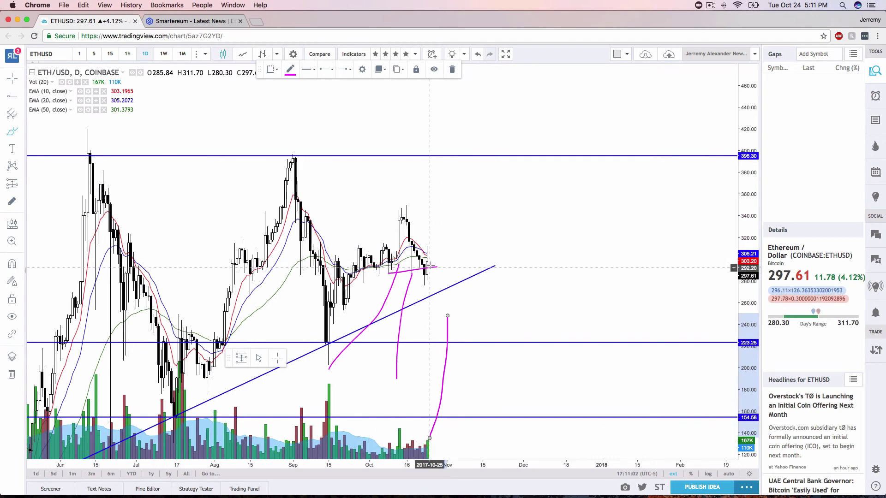
mouse_move(428, 269)
mouse_down()
mouse_move(493, 244)
mouse_move(512, 218)
mouse_up()
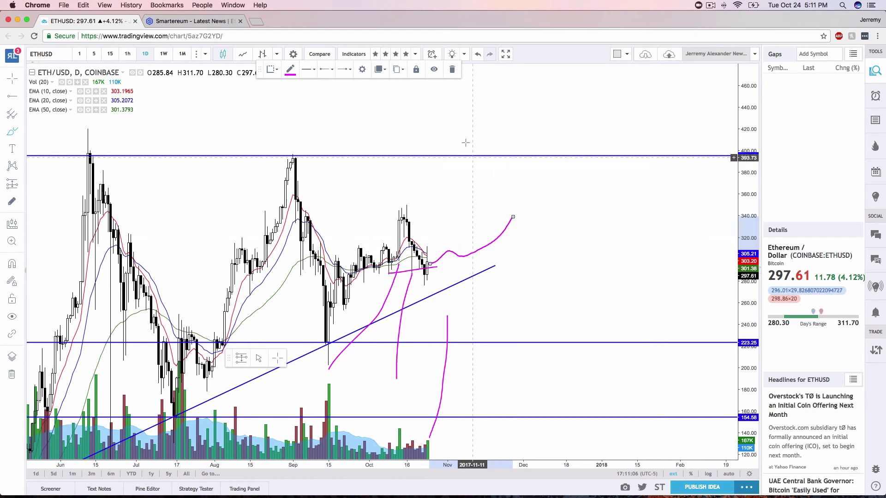
- Undo the wavy rally stroke and delete the three remaining magenta strokes one by one
key(ctrl+z)
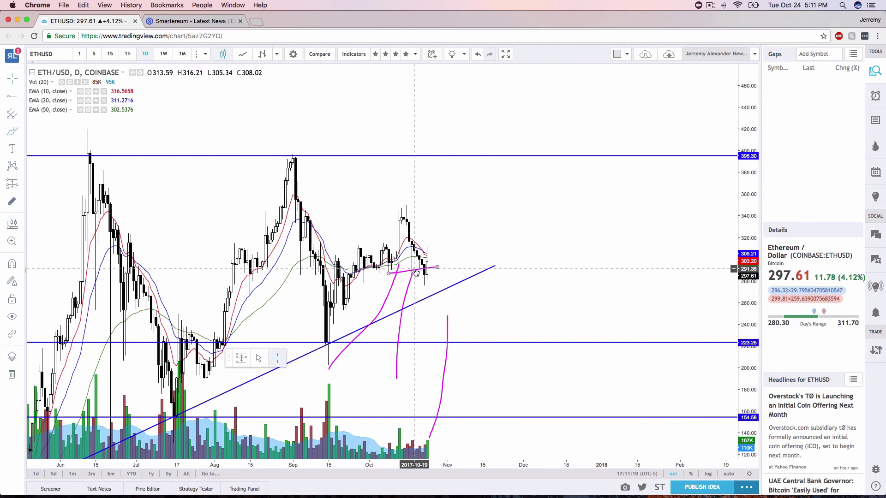
click(417, 273)
key(Delete)
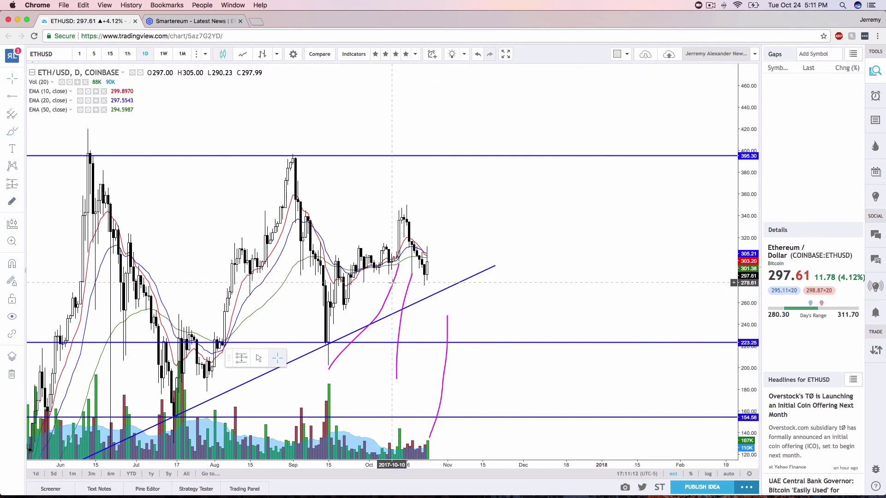
click(405, 291)
key(Delete)
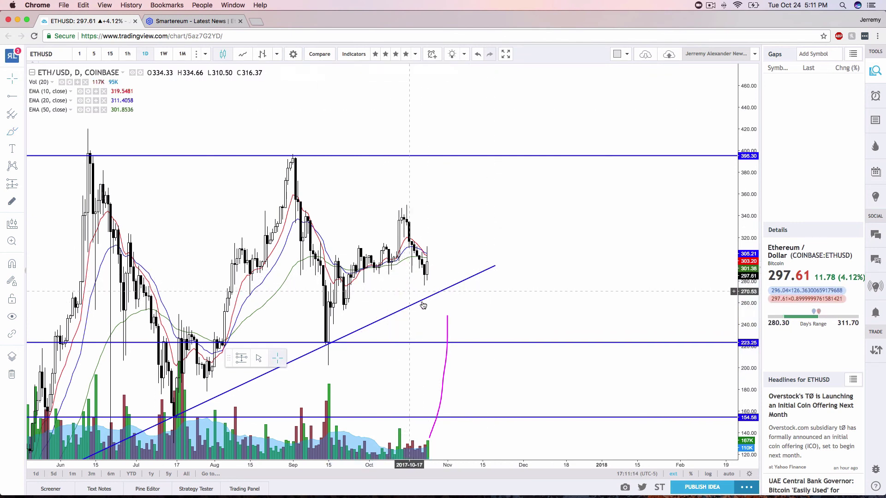
click(448, 326)
key(Delete)
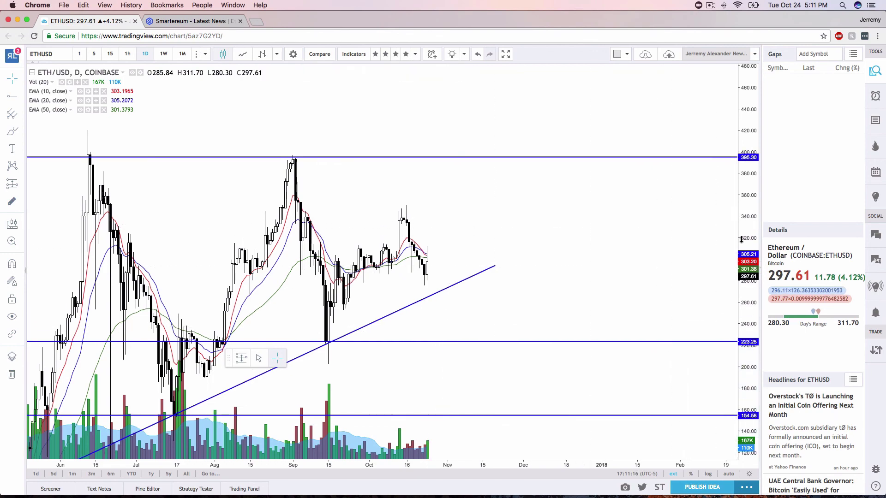
drag(591, 266, 645, 248)
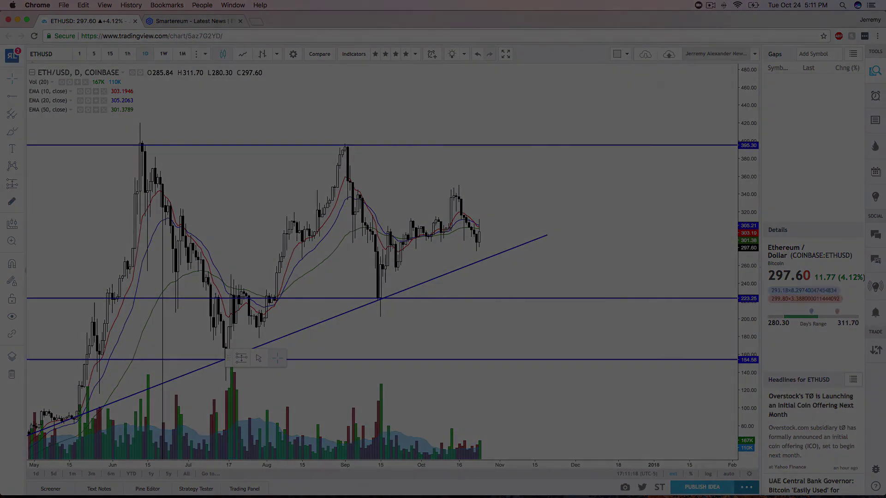